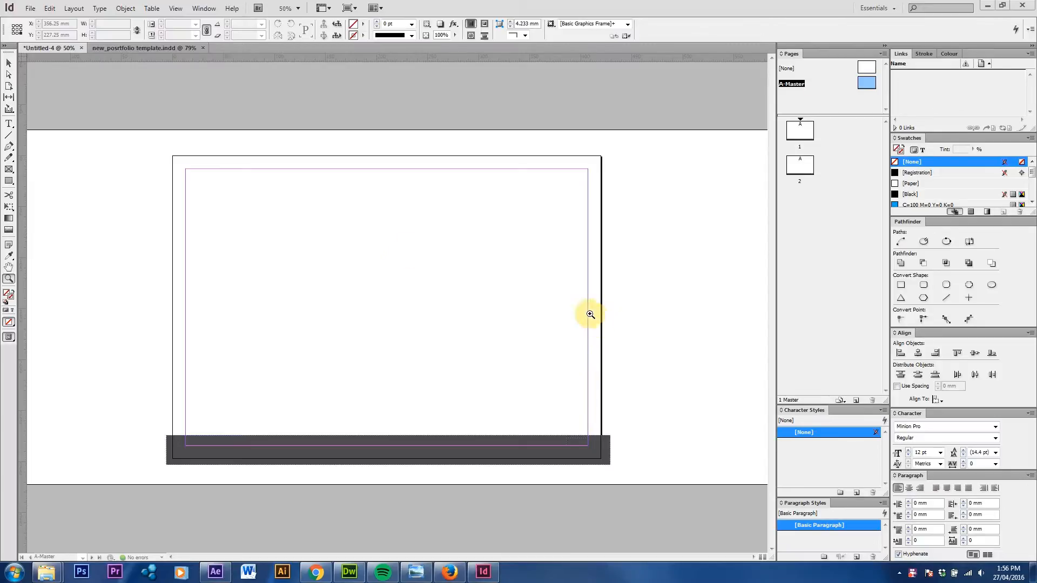
Open page 1 of the document and return to the A-Master page.
{"action": "left_click", "coordinate": [8, 65]}
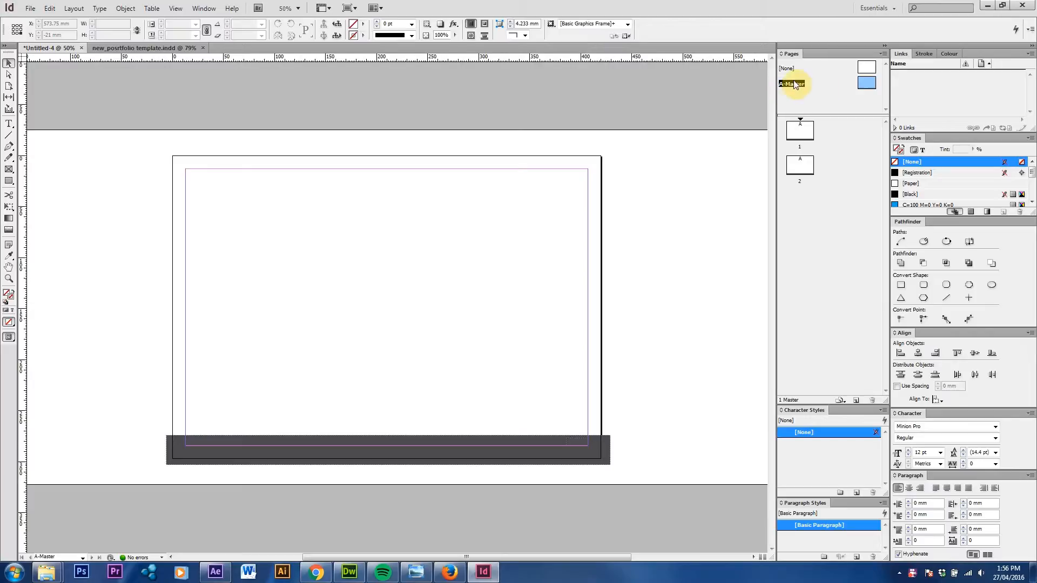
{"action": "double_click", "coordinate": [800, 131]}
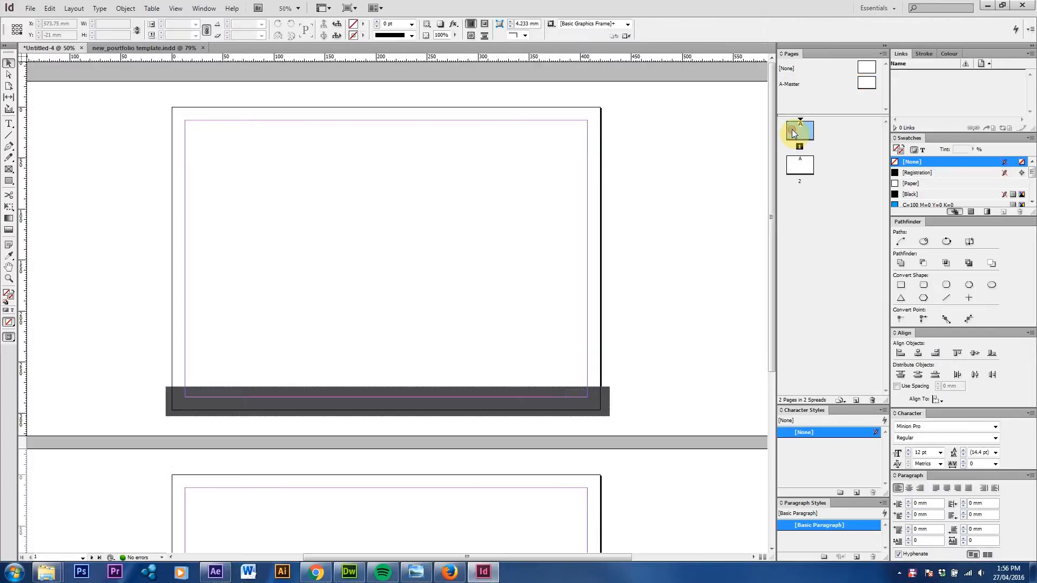
{"action": "double_click", "coordinate": [860, 85]}
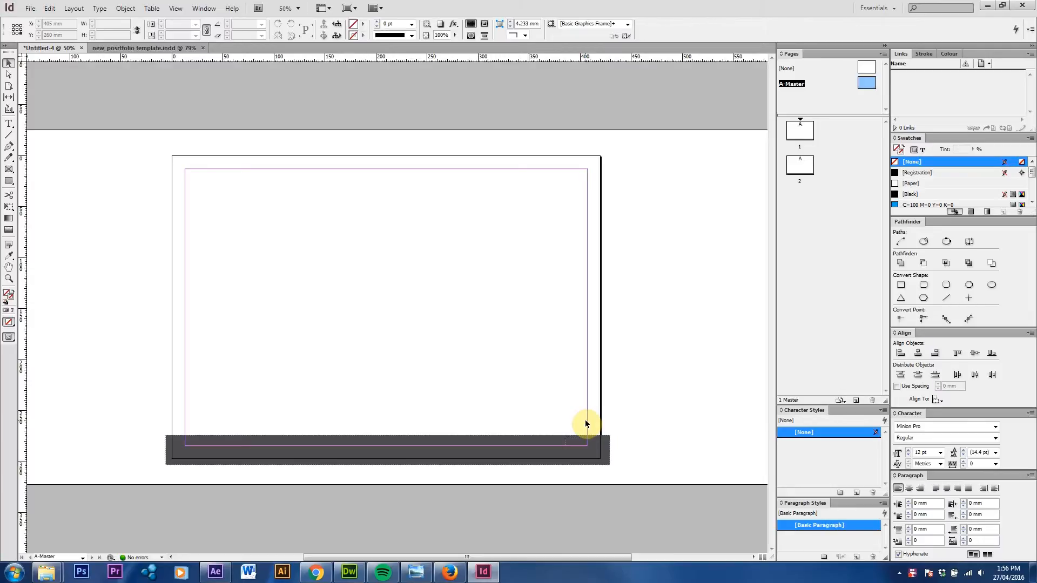
Create a text frame about 395 x 102 mm spanning the master page's margins and fill it with four lines of dummy text.
{"action": "key", "text": "t"}
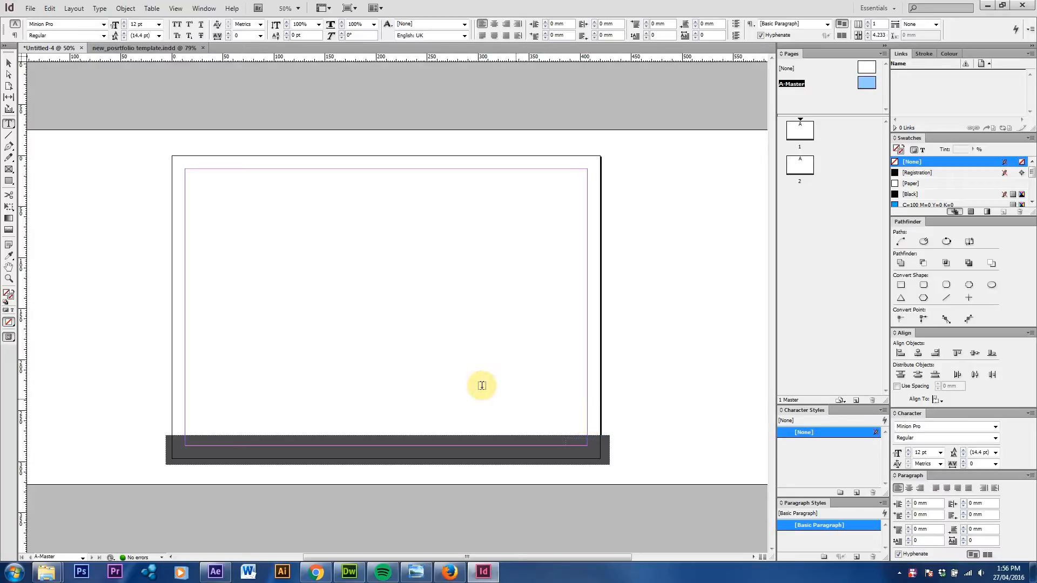
{"action": "left_click_drag", "start_coordinate": [184, 188], "coordinate": [587, 292]}
{"action": "type", "text": "asjflsdkjflsd"}
{"action": "key", "text": "Return"}
{"action": "type", "text": "lsdkfjlsdkfj"}
{"action": "key", "text": "Return"}
{"action": "type", "text": "sdflksjdflskdf"}
{"action": "key", "text": "Return"}
{"action": "type", "text": "sdfjksdf"}
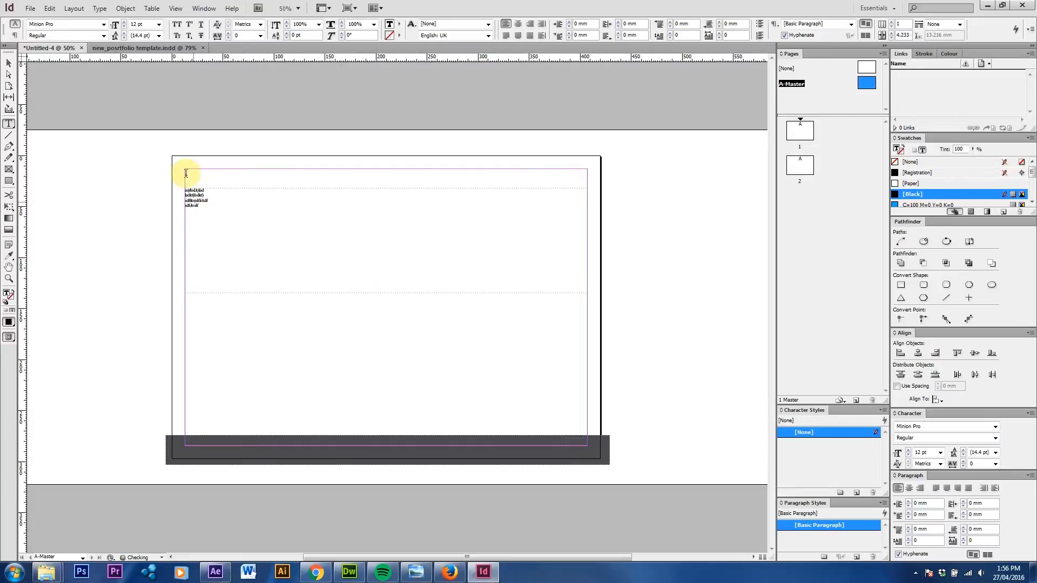
{"action": "key", "text": "Escape"}
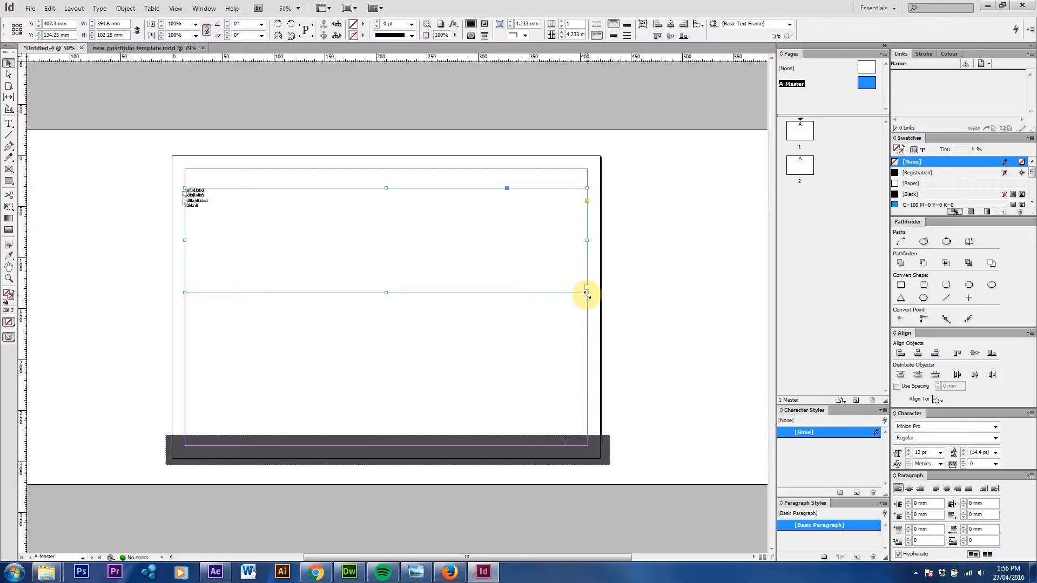
Set the font size of the dummy text frame to 300 pt.
{"action": "left_click", "coordinate": [909, 451]}
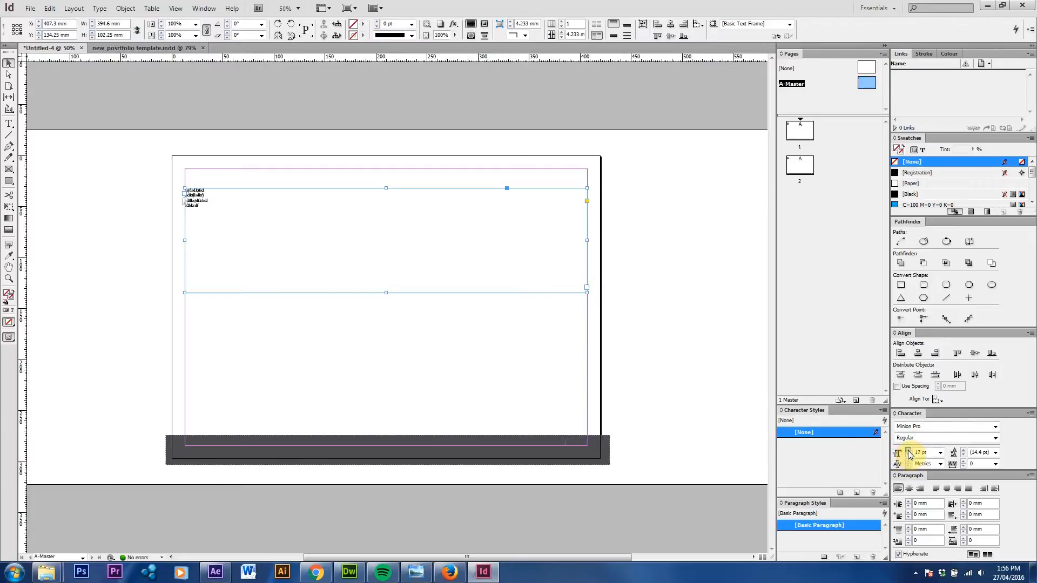
{"action": "left_click", "coordinate": [898, 454]}
{"action": "type", "text": "300"}
{"action": "key", "text": "Return"}
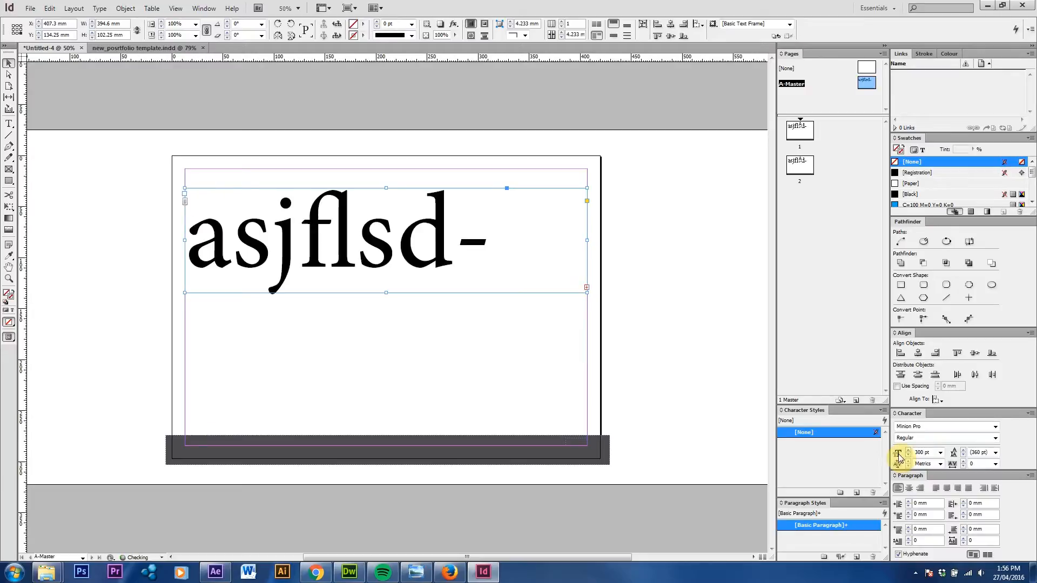
Snap the text frame into the upper corner of the margin guides and delete it from the master page.
{"action": "left_click", "coordinate": [5, 65]}
{"action": "left_click_drag", "start_coordinate": [344, 254], "coordinate": [318, 242]}
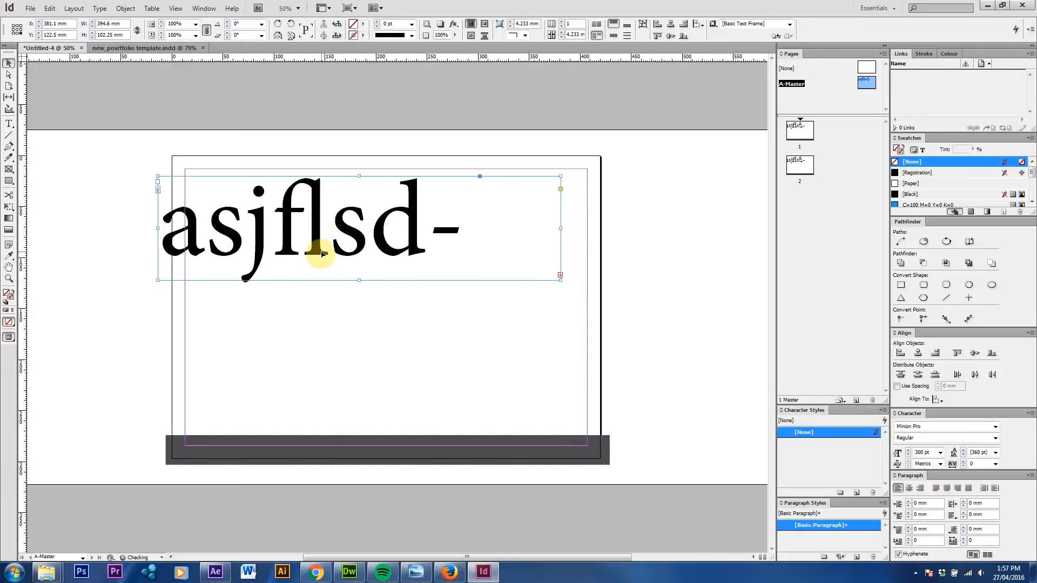
{"action": "key", "text": "ctrl+z"}
{"action": "left_click_drag", "start_coordinate": [235, 249], "coordinate": [219, 207]}
{"action": "left_click", "coordinate": [658, 241]}
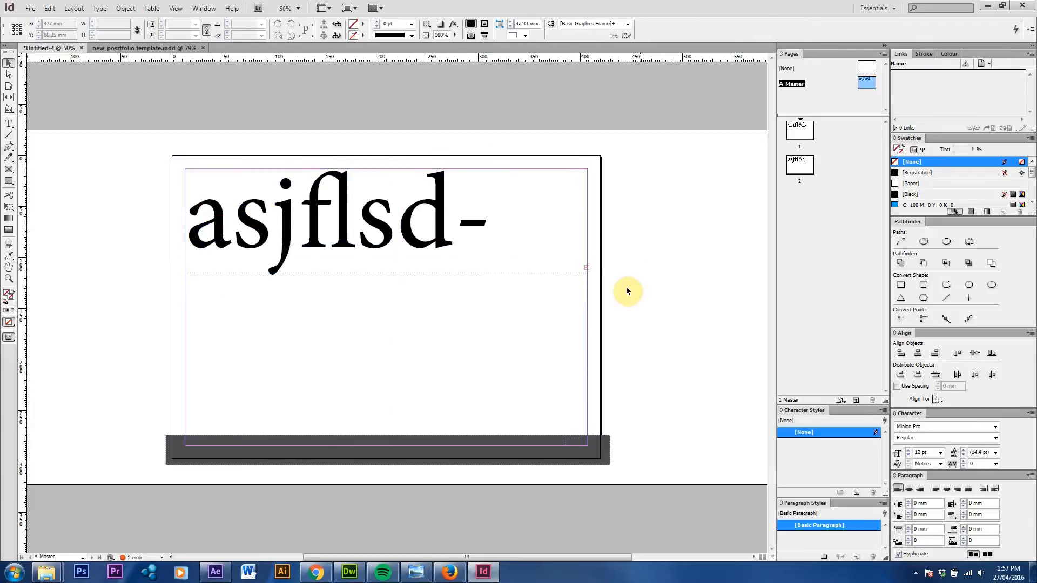
{"action": "left_click", "coordinate": [435, 222]}
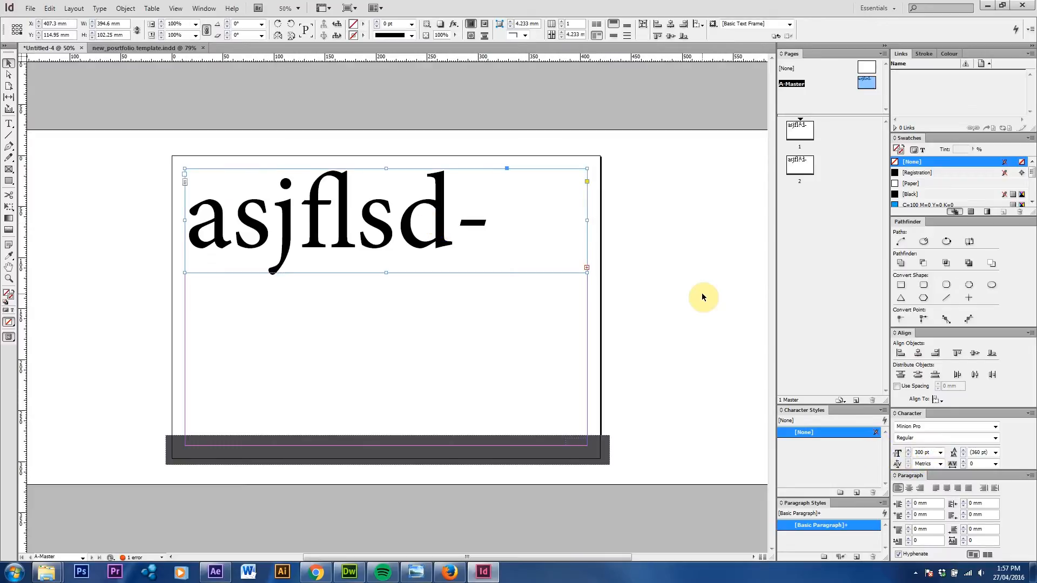
{"action": "key", "text": "Delete"}
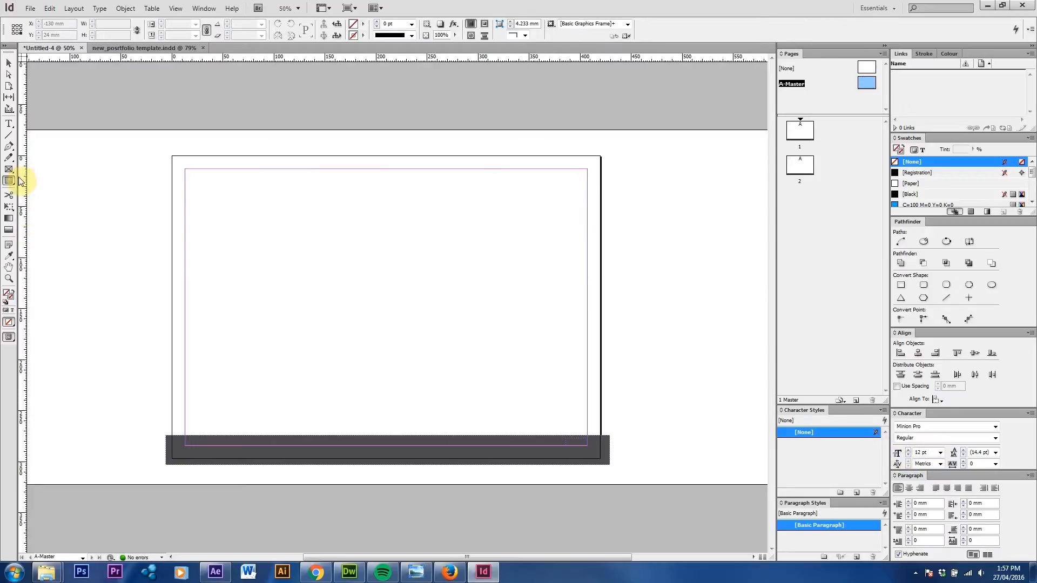
Draw a rectangle about 140 x 100 mm in the upper-left corner of the margins and fill it with the Registration swatch.
{"action": "left_click_drag", "start_coordinate": [185, 169], "coordinate": [327, 270]}
{"action": "left_click", "coordinate": [8, 63]}
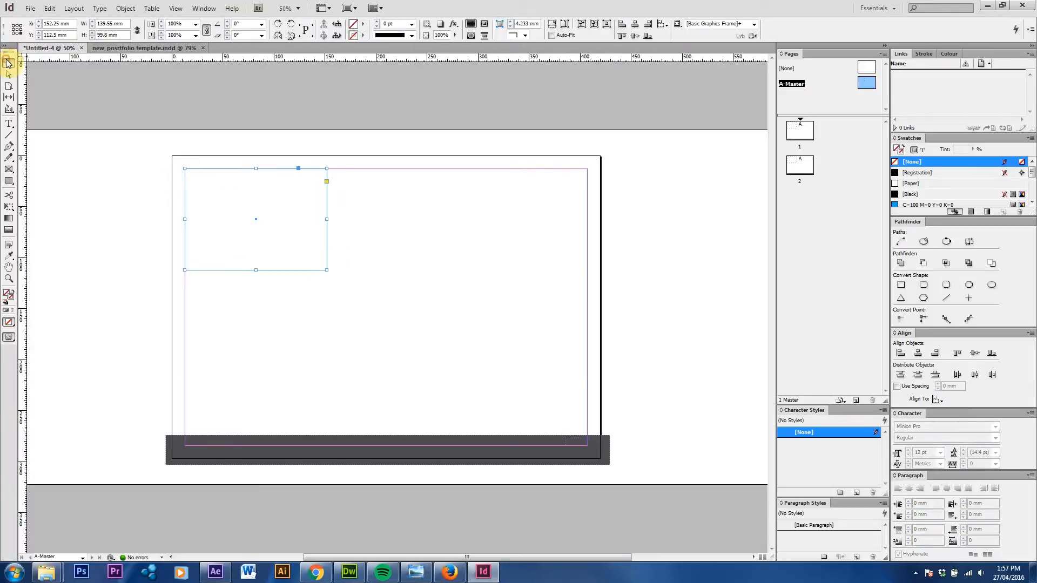
{"action": "left_click", "coordinate": [896, 147]}
{"action": "left_click", "coordinate": [918, 172]}
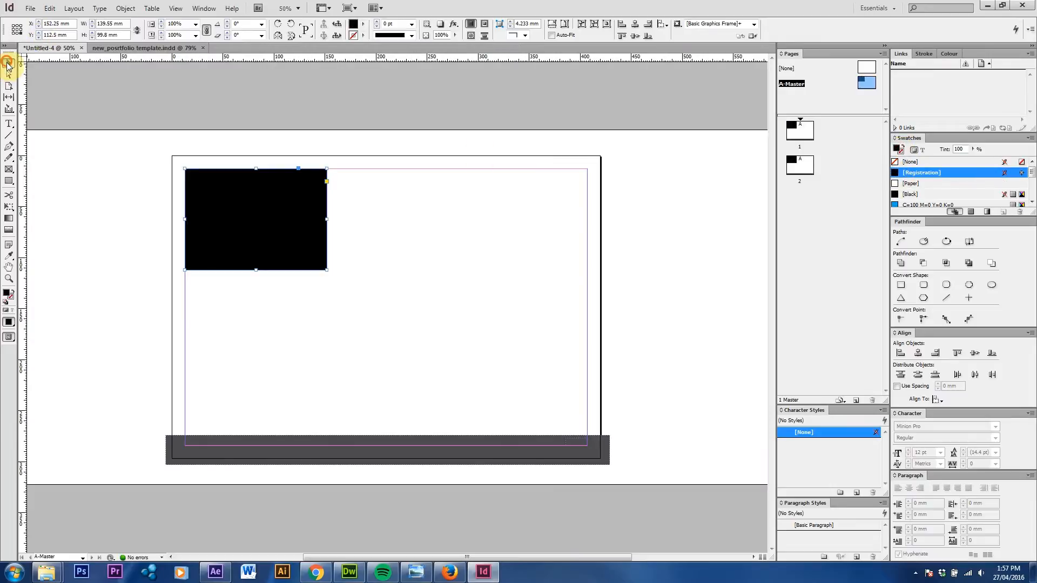
Duplicate the black rectangle and align the two copies with the upper-left and upper-right corners of the margin guides.
{"action": "left_click_drag", "start_coordinate": [224, 239], "coordinate": [243, 335]}
{"action": "key", "text": "ctrl+v"}
{"action": "left_click_drag", "start_coordinate": [406, 311], "coordinate": [517, 224]}
{"action": "left_click_drag", "start_coordinate": [296, 331], "coordinate": [294, 216]}
{"action": "left_click", "coordinate": [699, 268]}
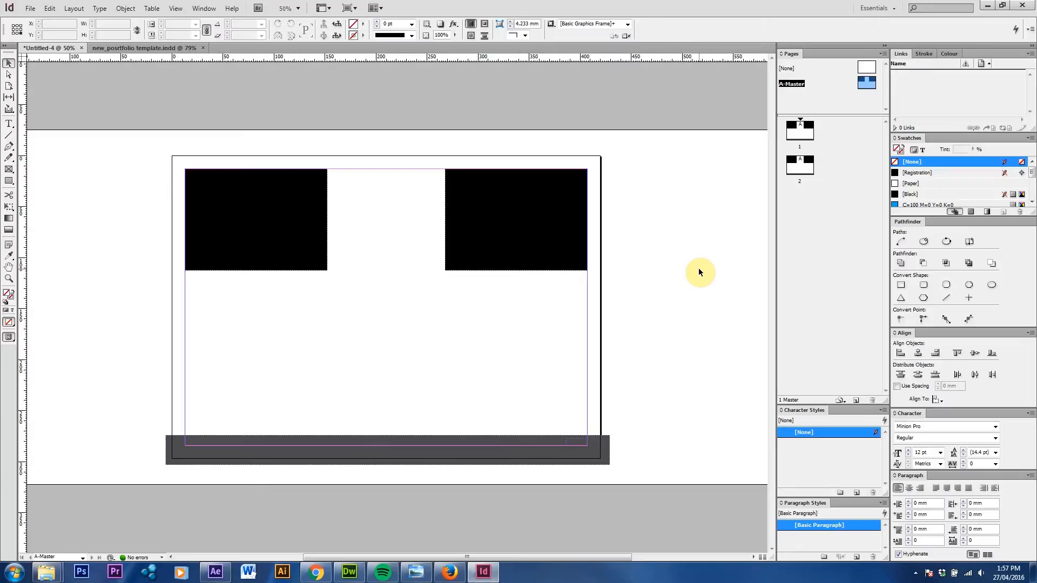
Delete both black rectangles from the master page.
{"action": "left_click", "coordinate": [561, 246]}
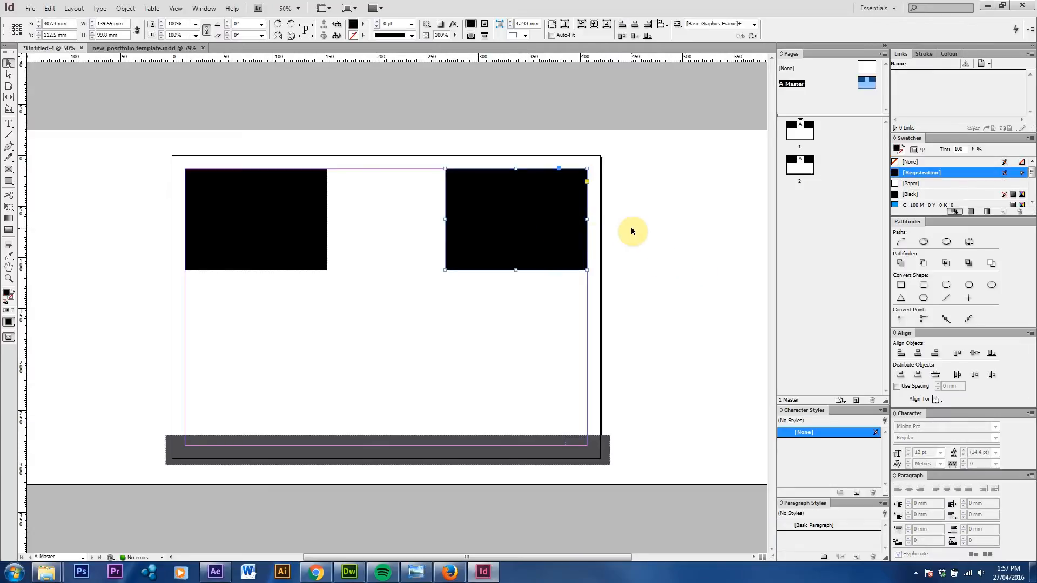
{"action": "key", "text": "Delete"}
{"action": "left_click", "coordinate": [320, 222]}
{"action": "key", "text": "Delete"}
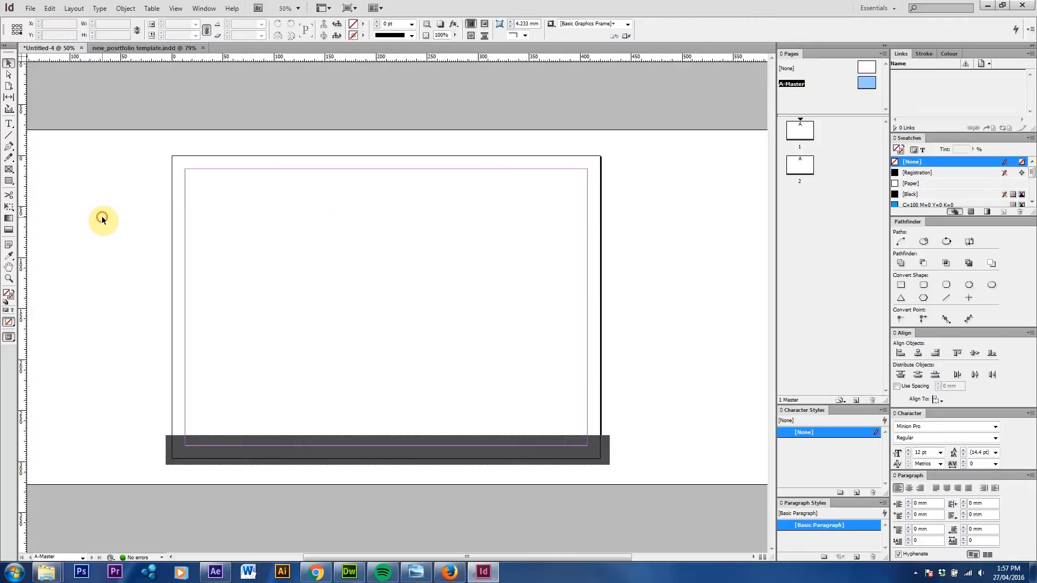
Open the Margins and Columns settings for the master page and set all four margins to 20 mm.
{"action": "left_click", "coordinate": [73, 8]}
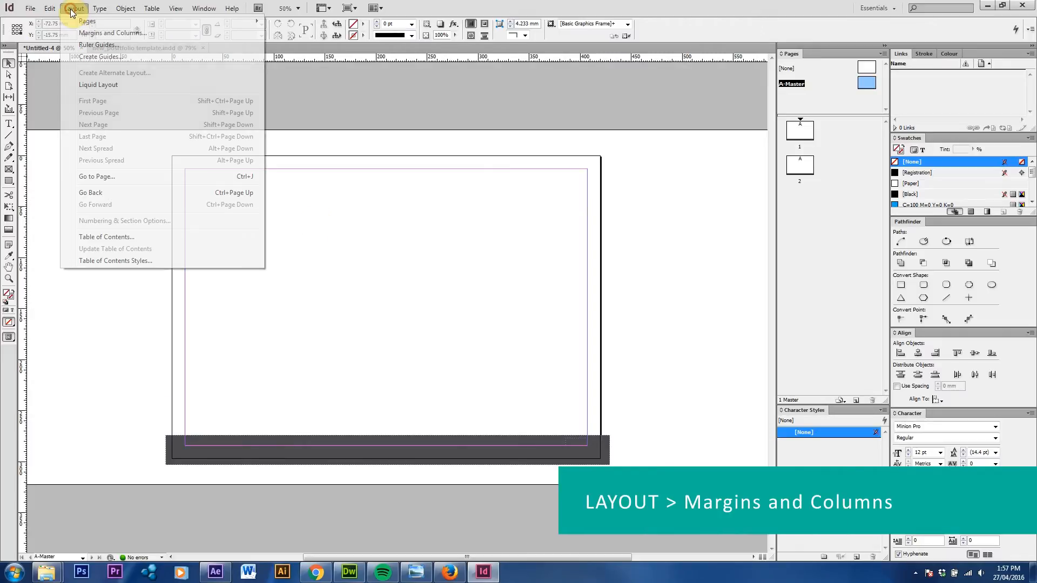
{"action": "left_click", "coordinate": [113, 34]}
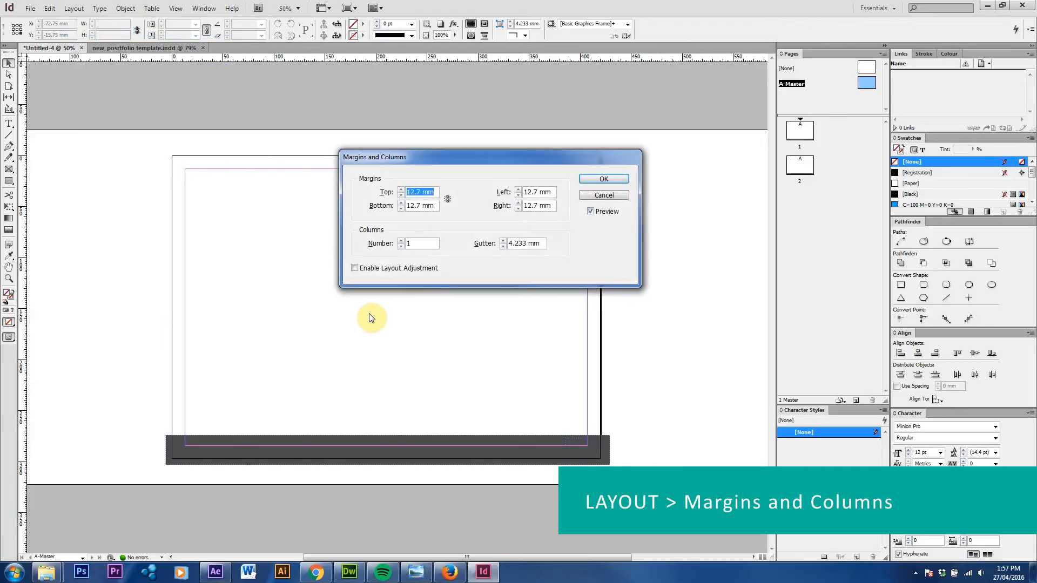
{"action": "left_click", "coordinate": [605, 211]}
{"action": "left_click_drag", "start_coordinate": [569, 157], "coordinate": [863, 136]}
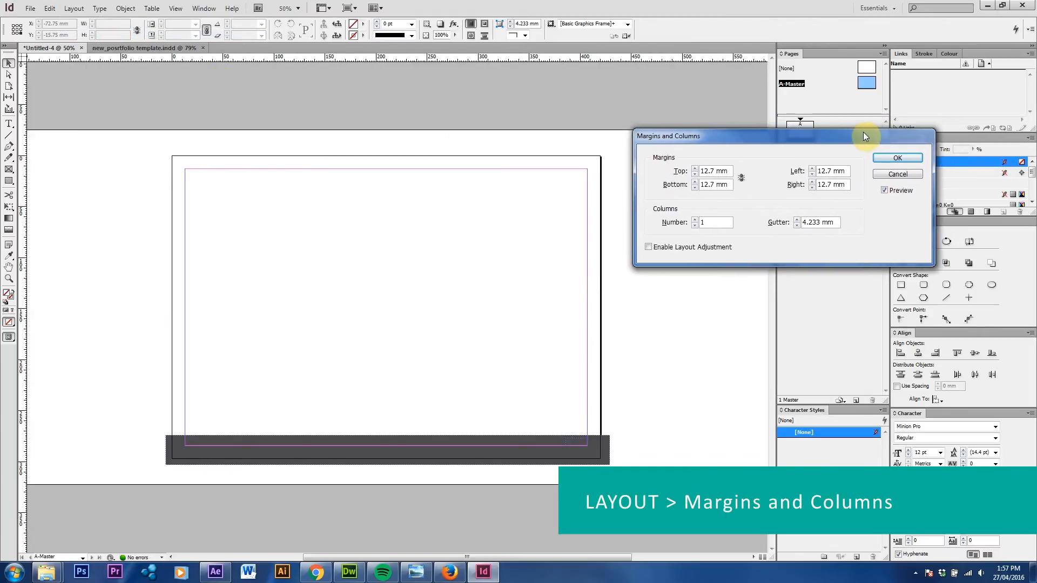
{"action": "left_click", "coordinate": [743, 178]}
{"action": "left_click", "coordinate": [741, 177]}
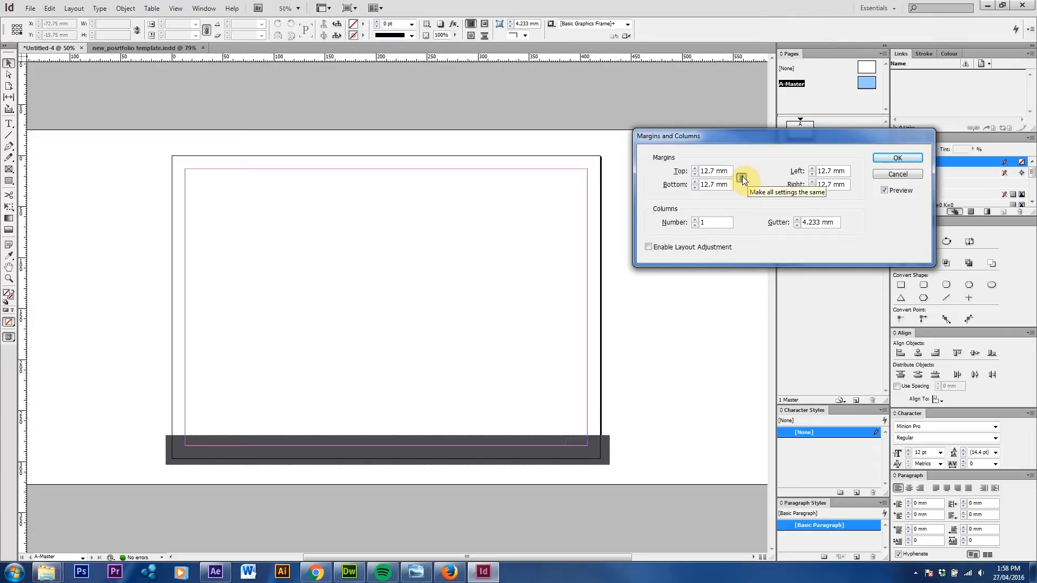
{"action": "left_click", "coordinate": [695, 169]}
{"action": "left_click_drag", "start_coordinate": [722, 173], "coordinate": [689, 172]}
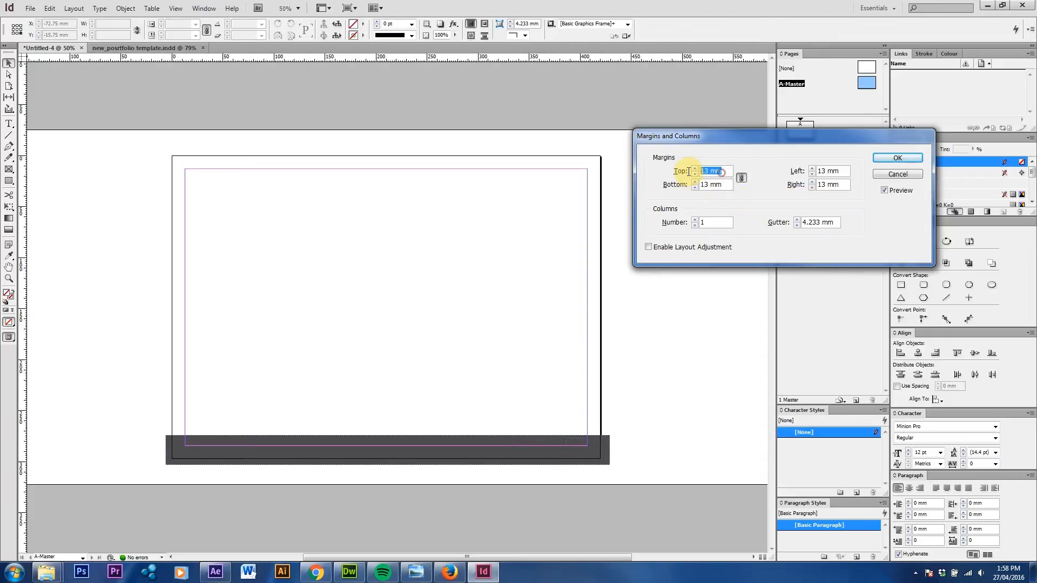
{"action": "type", "text": "20"}
{"action": "left_click", "coordinate": [724, 186]}
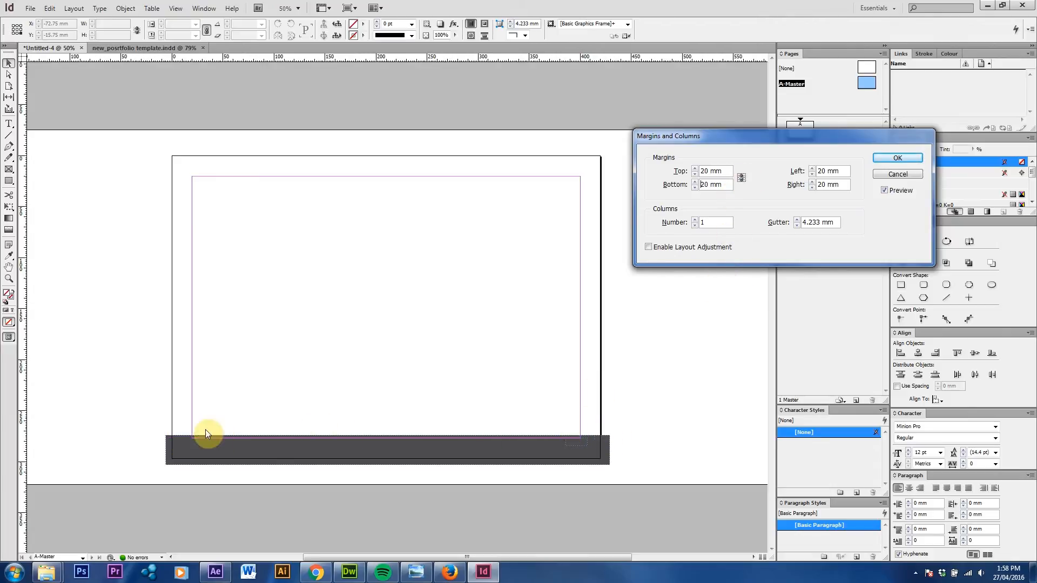
Set only the bottom margin to 23 mm so it meets the dark footer band.
{"action": "left_click", "coordinate": [695, 181]}
{"action": "left_click", "coordinate": [695, 181]}
{"action": "left_click", "coordinate": [695, 181]}
{"action": "left_click", "coordinate": [694, 181]}
{"action": "left_click", "coordinate": [694, 181]}
{"action": "left_click", "coordinate": [695, 187]}
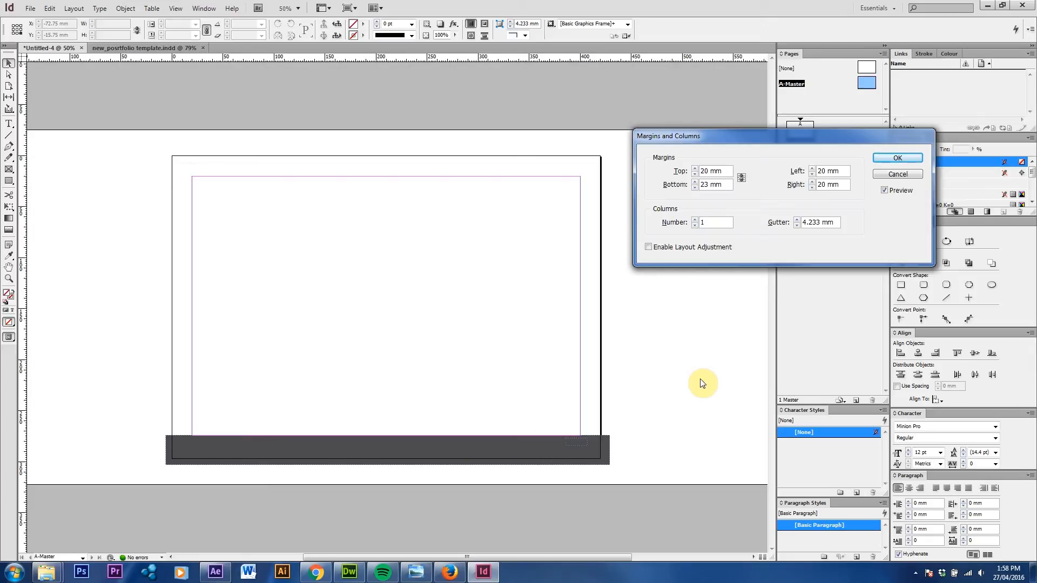
Preview the master page layout with 3, 2 and 4 columns.
{"action": "left_click", "coordinate": [696, 220]}
{"action": "left_click", "coordinate": [696, 220]}
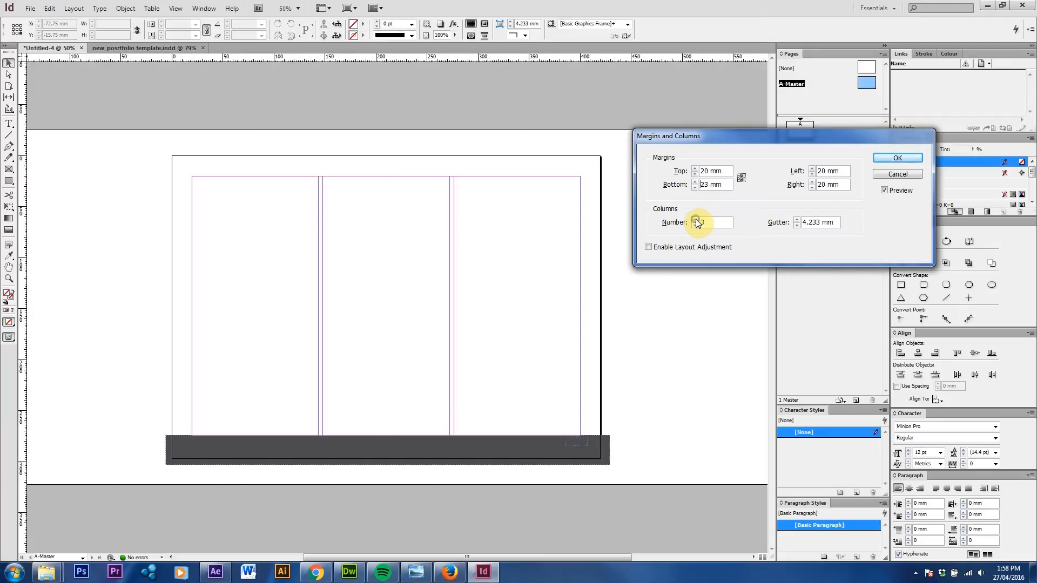
{"action": "left_click", "coordinate": [695, 225]}
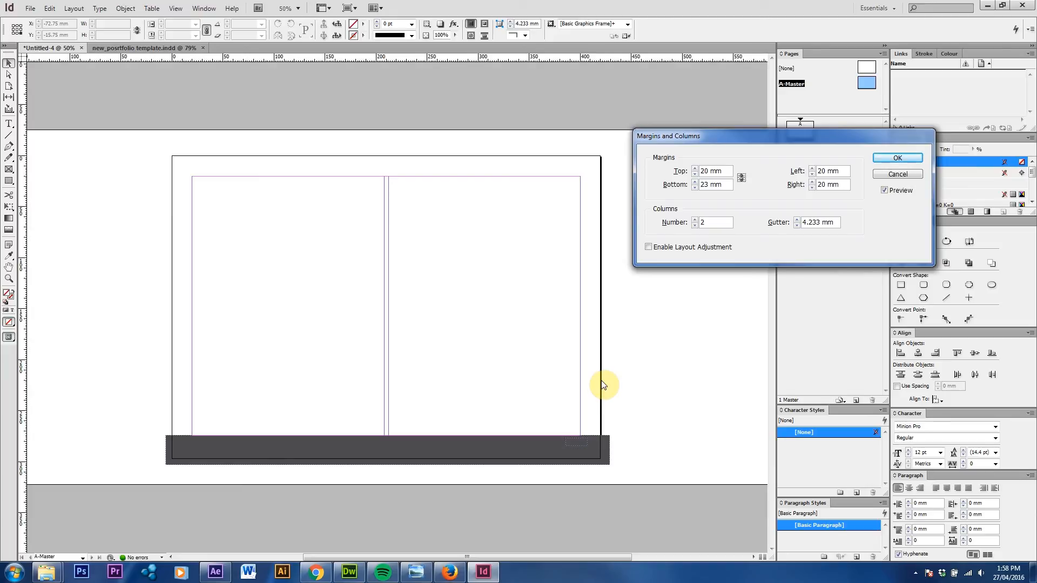
{"action": "left_click", "coordinate": [695, 220]}
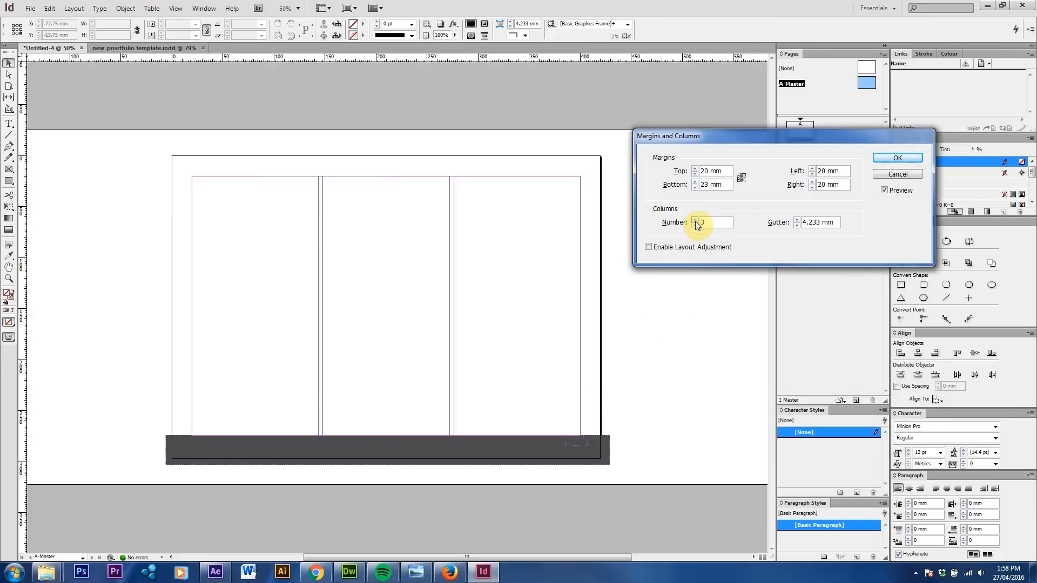
{"action": "left_click", "coordinate": [695, 219]}
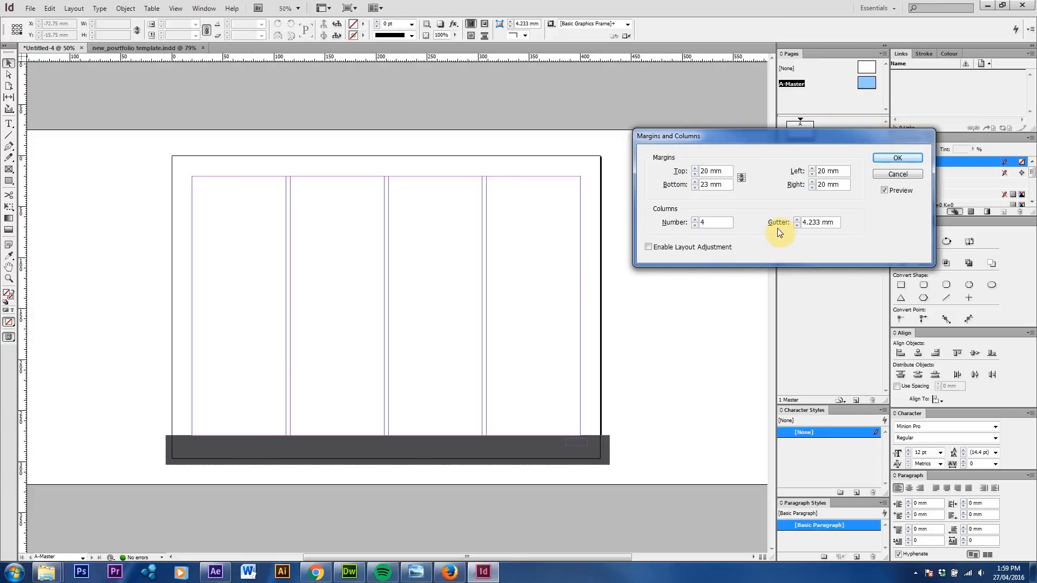
Set the column gutter to 5 mm.
{"action": "left_click", "coordinate": [796, 219]}
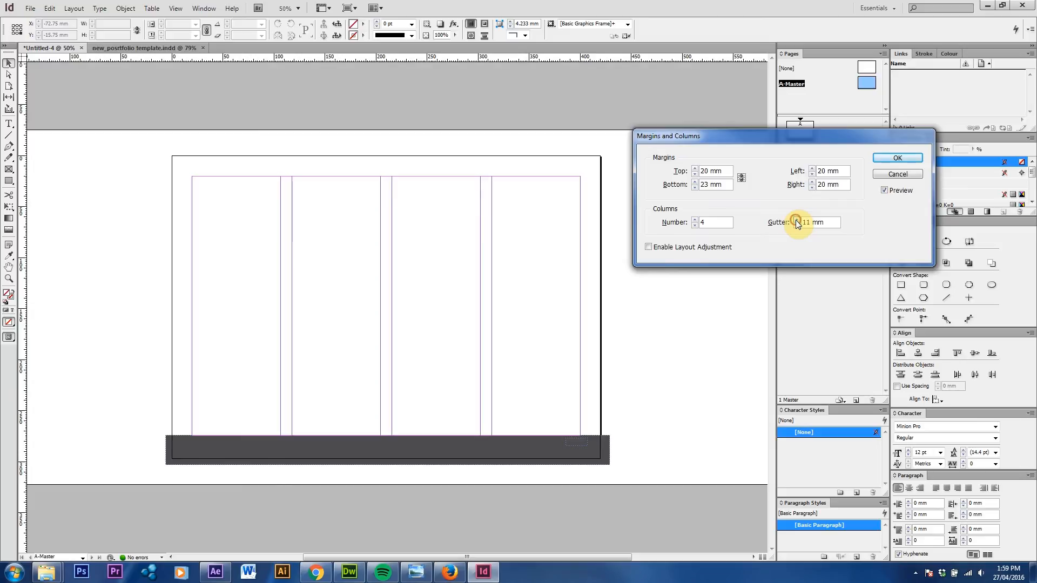
{"action": "left_click", "coordinate": [796, 226]}
{"action": "left_click", "coordinate": [797, 219]}
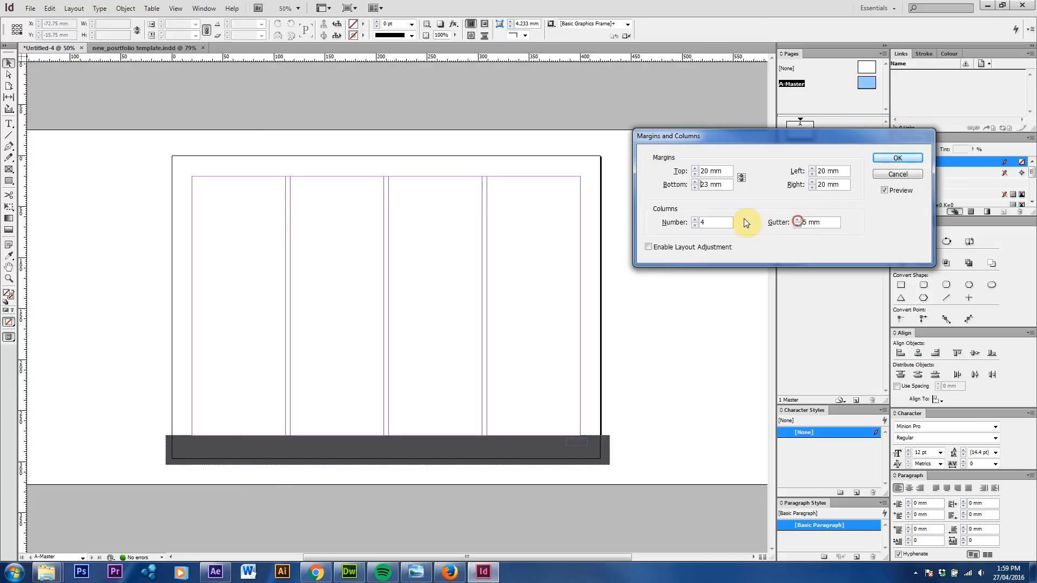
Set the number of columns on the master page to 2.
{"action": "left_click", "coordinate": [695, 219]}
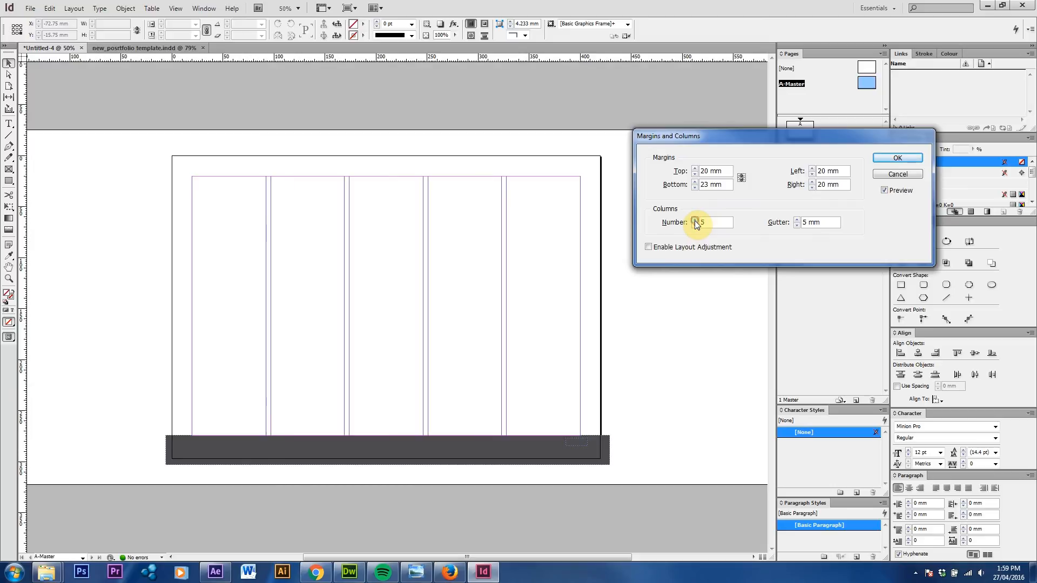
{"action": "left_click", "coordinate": [695, 225]}
{"action": "left_click", "coordinate": [695, 226]}
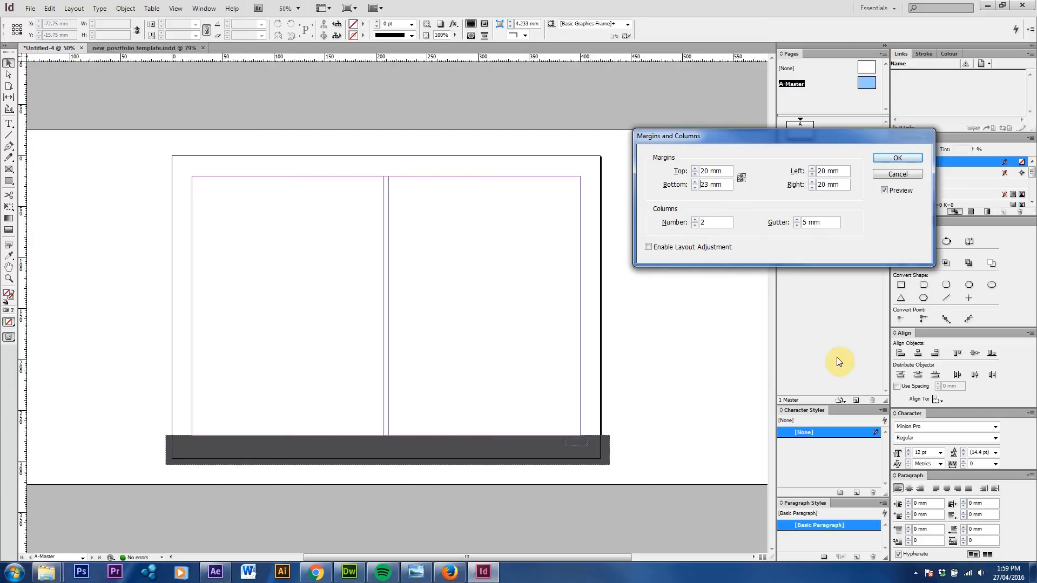